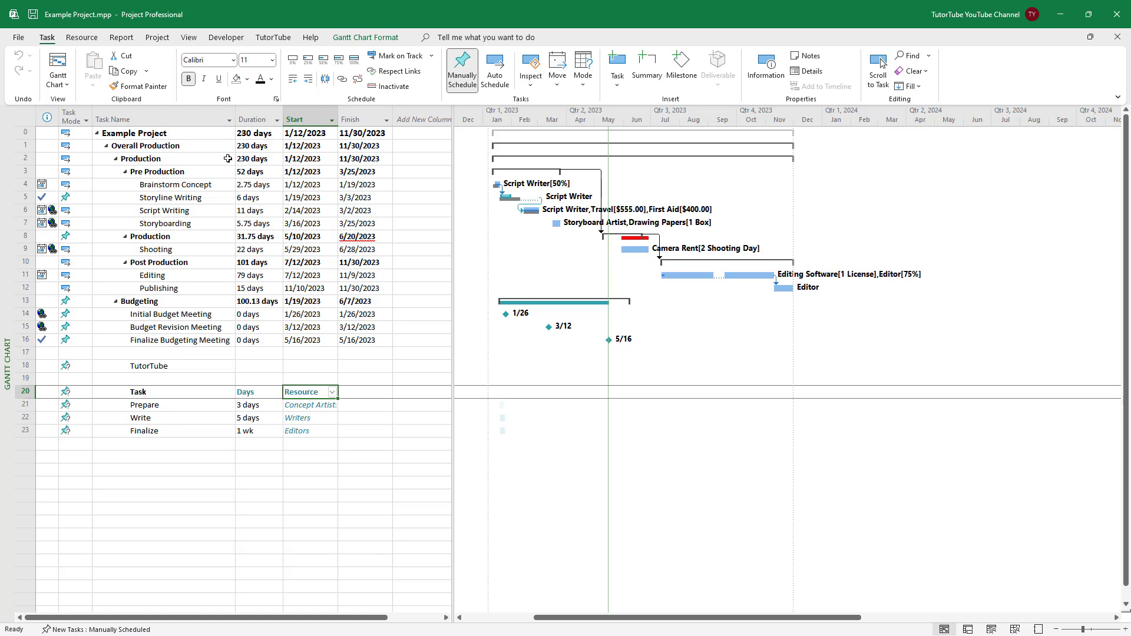
Step: Apply View > Arrange All so Example Project gets its own titled document window
left_click(189, 37)
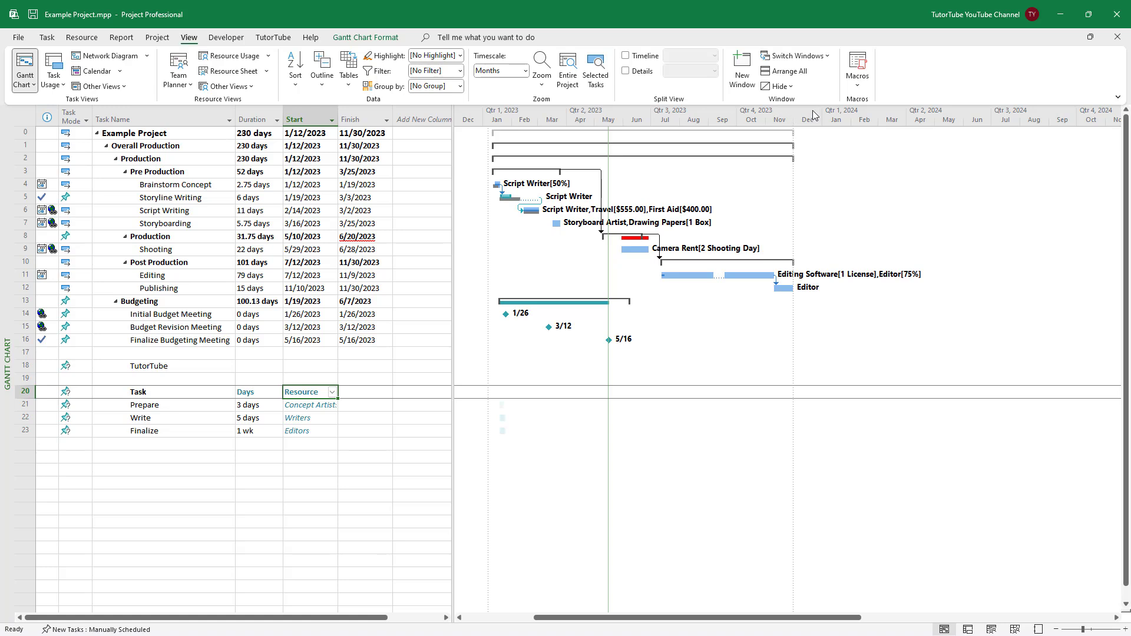
left_click(799, 80)
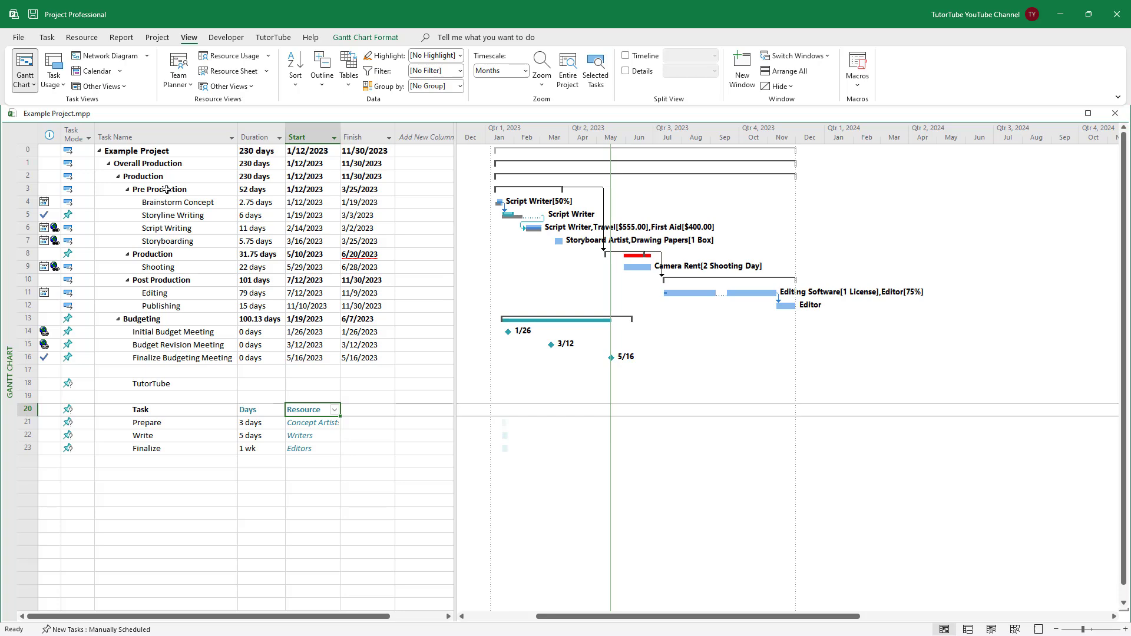
Step: Close the current project and reopen the pinned L: Example Project.mpp
left_click(1116, 113)
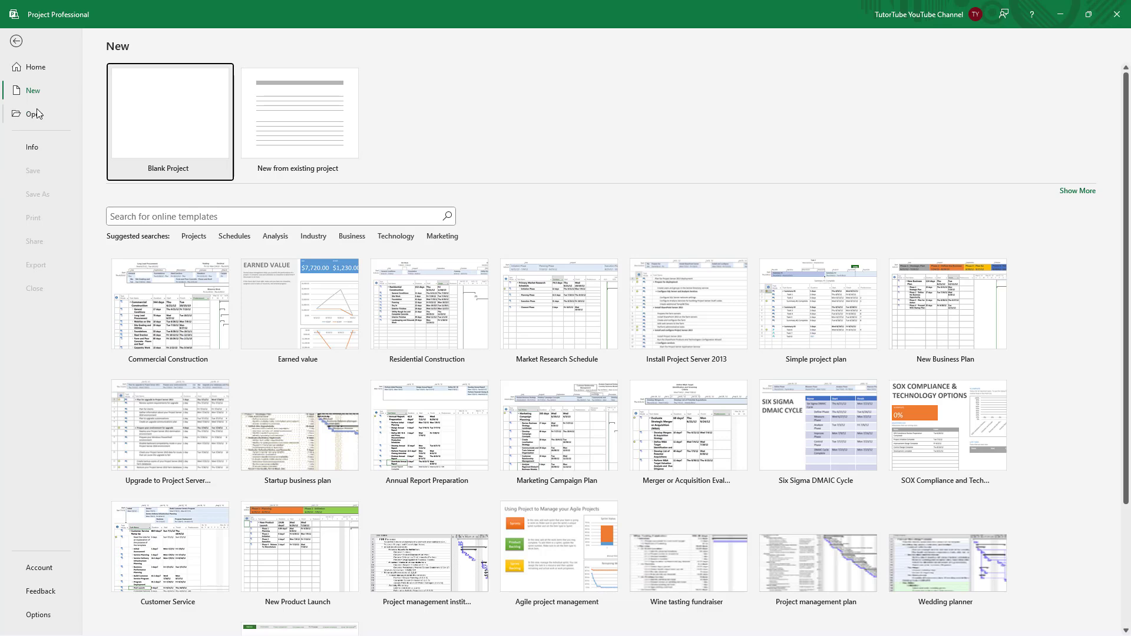
left_click(34, 114)
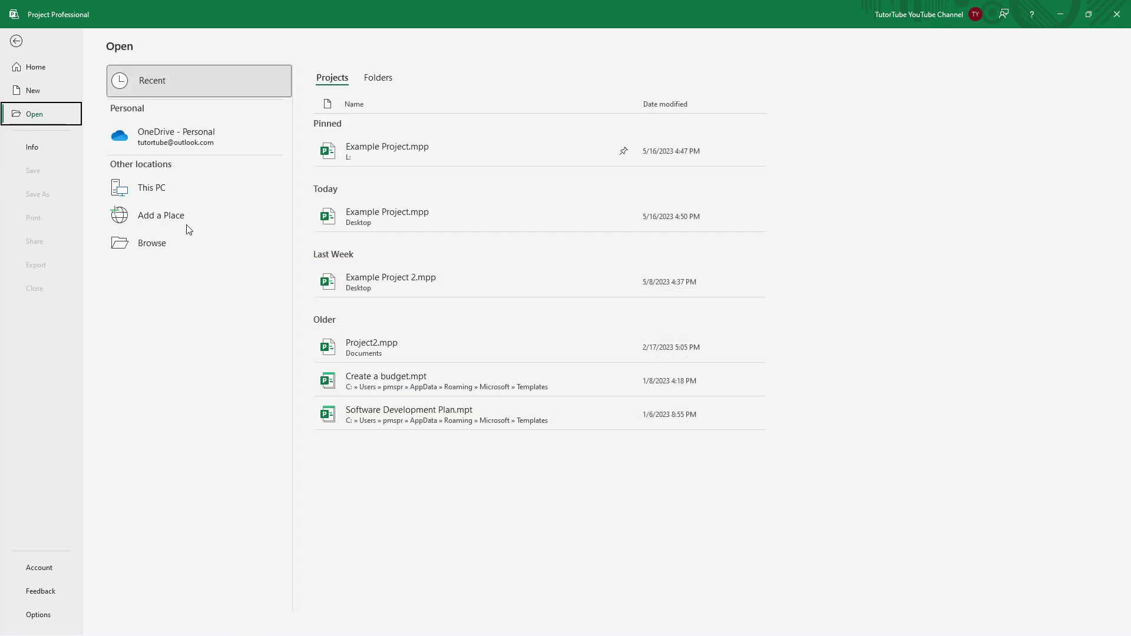
left_click(387, 158)
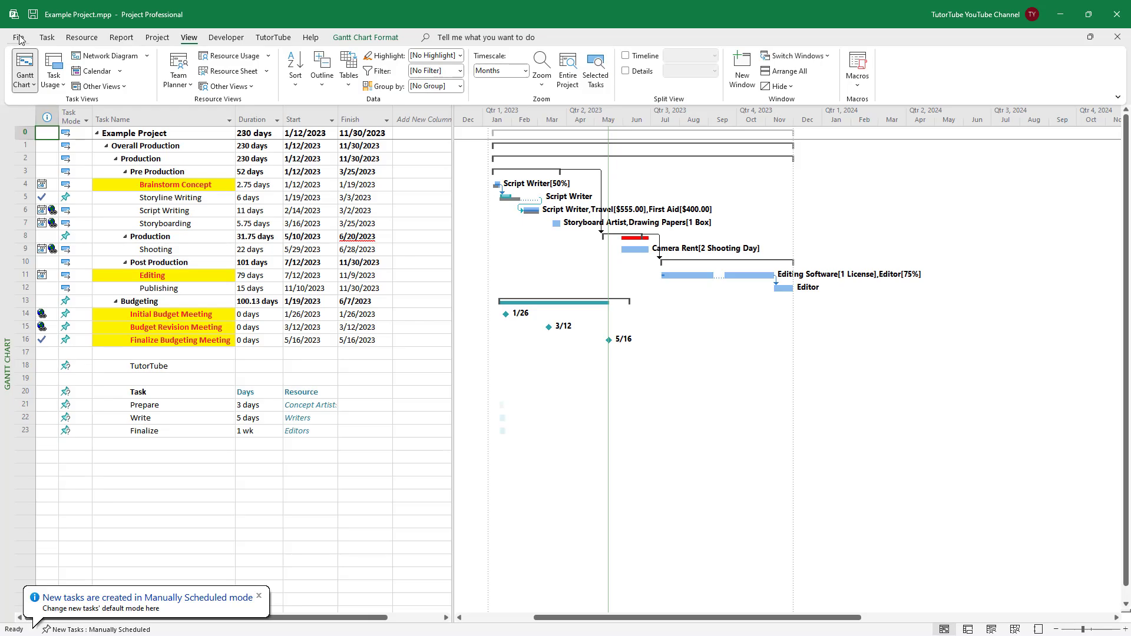
Step: Open the Desktop copy of Example Project.mpp from the recent list as a second file
left_click(18, 37)
left_click(34, 115)
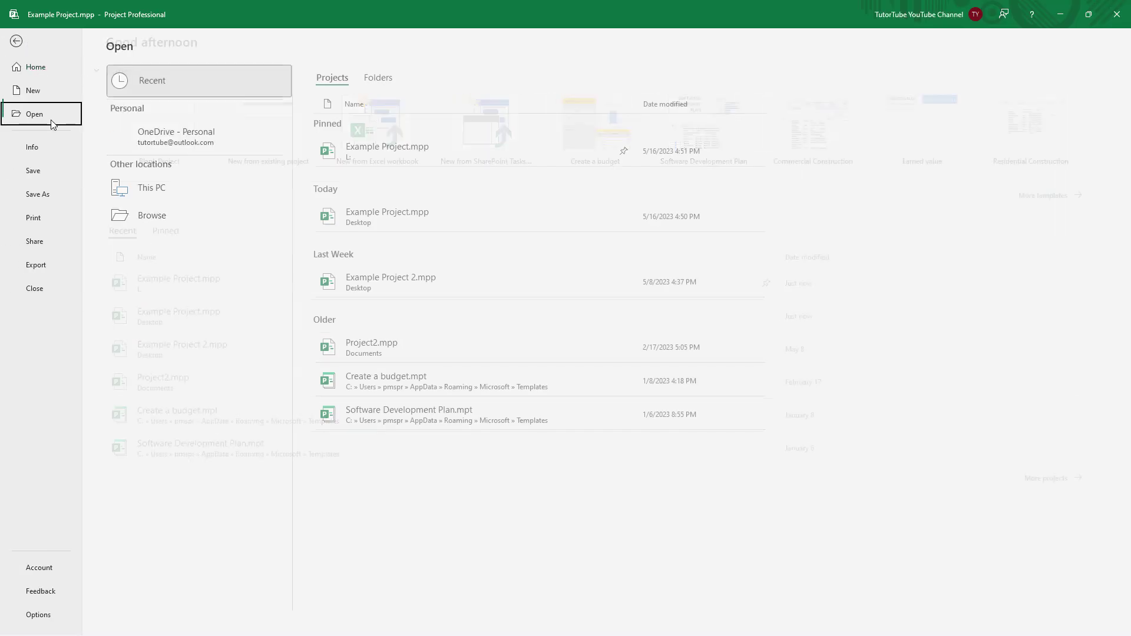
left_click(394, 227)
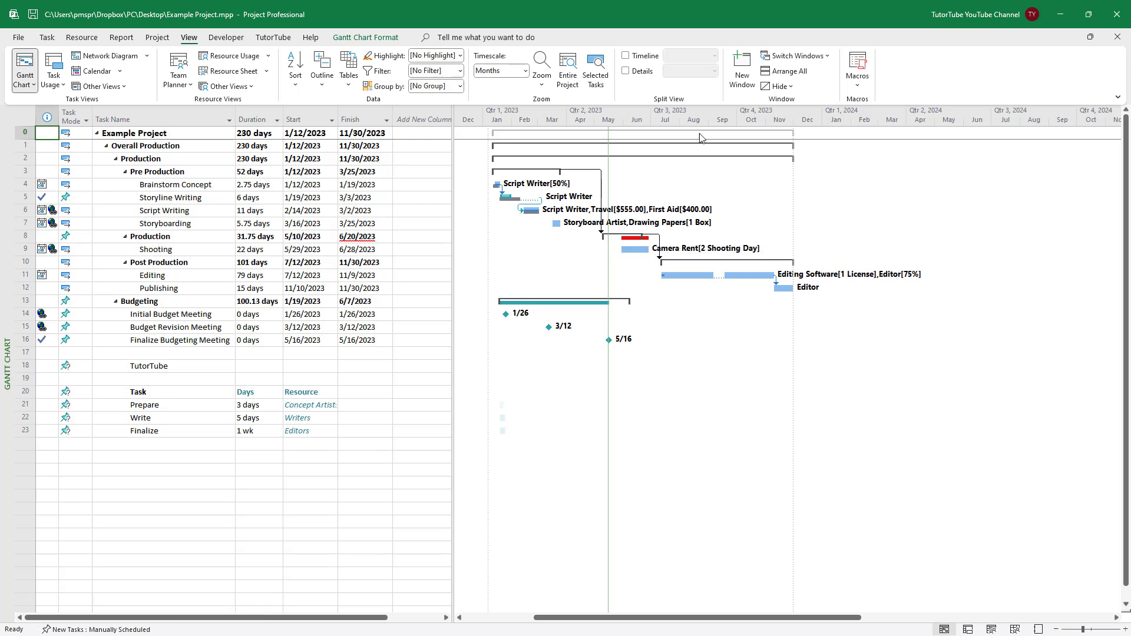
Step: Tile both Example Project copies side by side, activate the left one, and return to File > Open
left_click(790, 72)
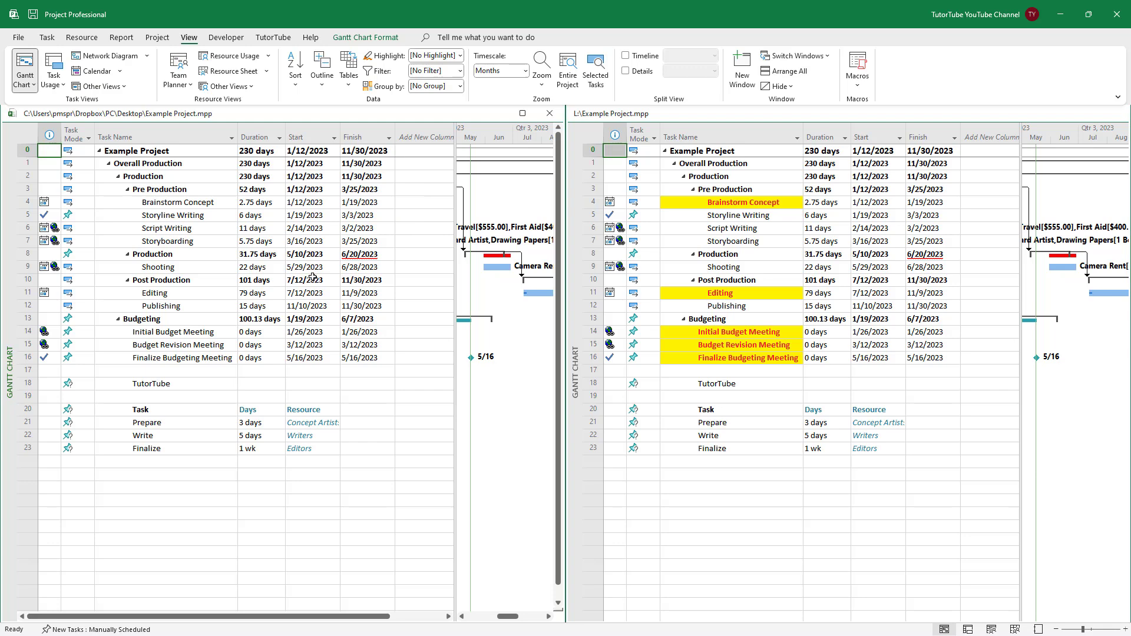
scroll(776, 294, "down", 2)
scroll(777, 295, "down", 2)
scroll(786, 250, "up", 3)
left_click(403, 240)
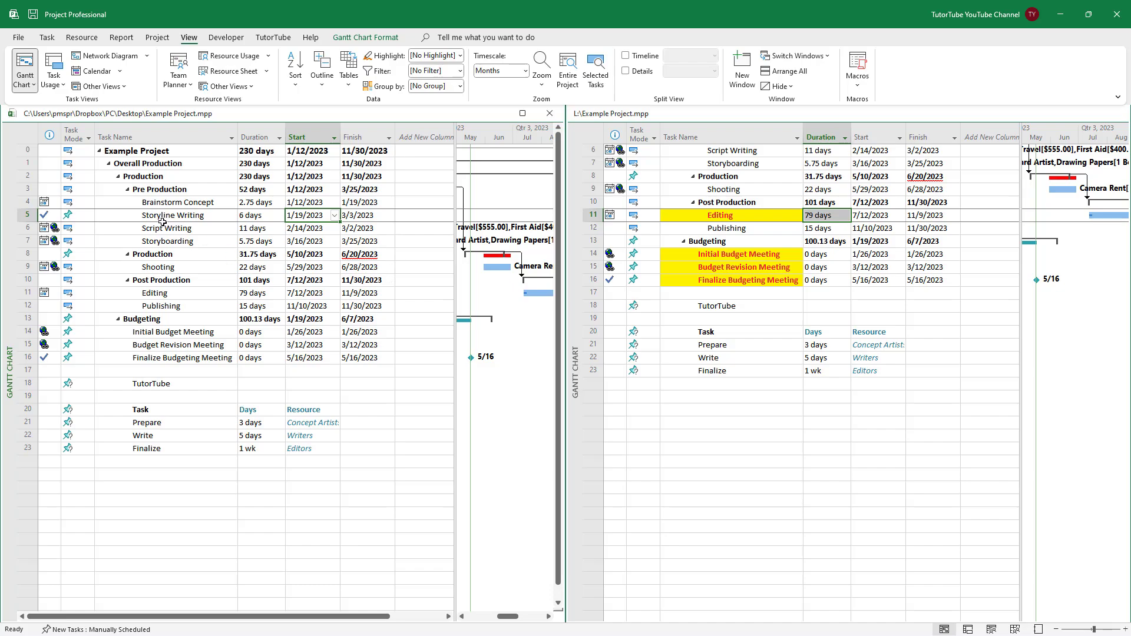
left_click(18, 37)
Step: Open Software Development Plan.mpt from Recent, tile all three projects, and activate its window
left_click(35, 113)
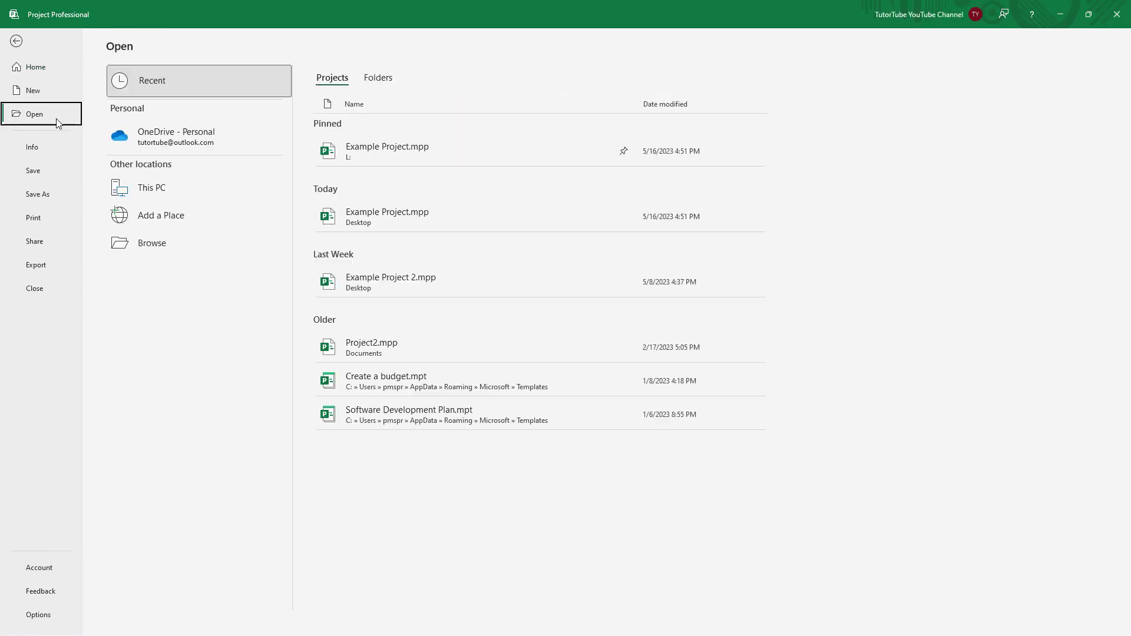
left_click(408, 413)
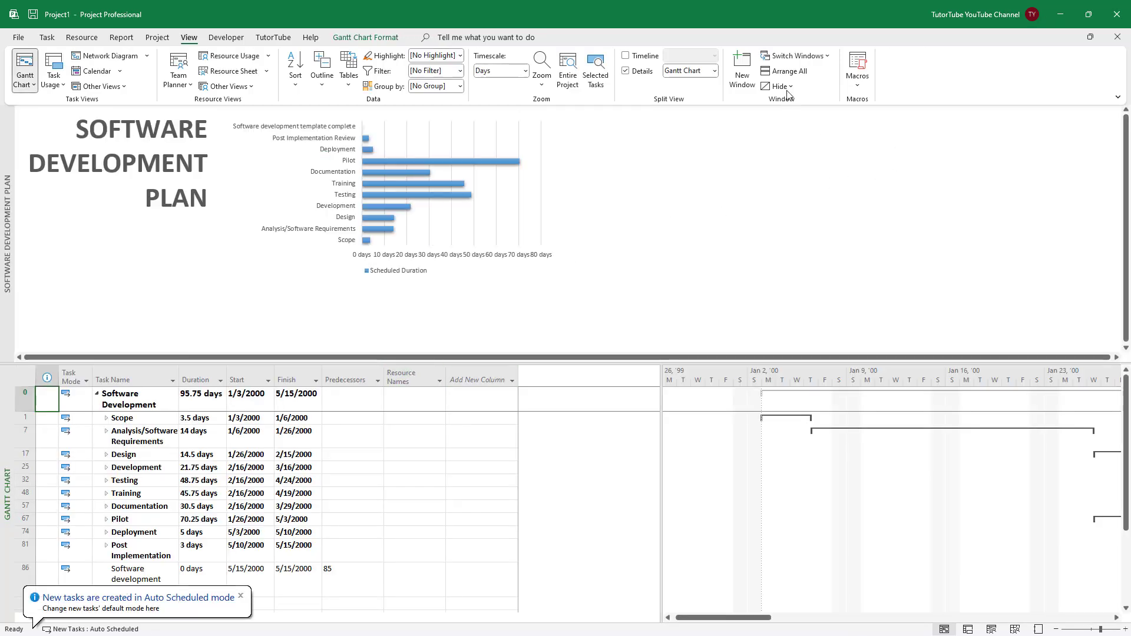
left_click(789, 72)
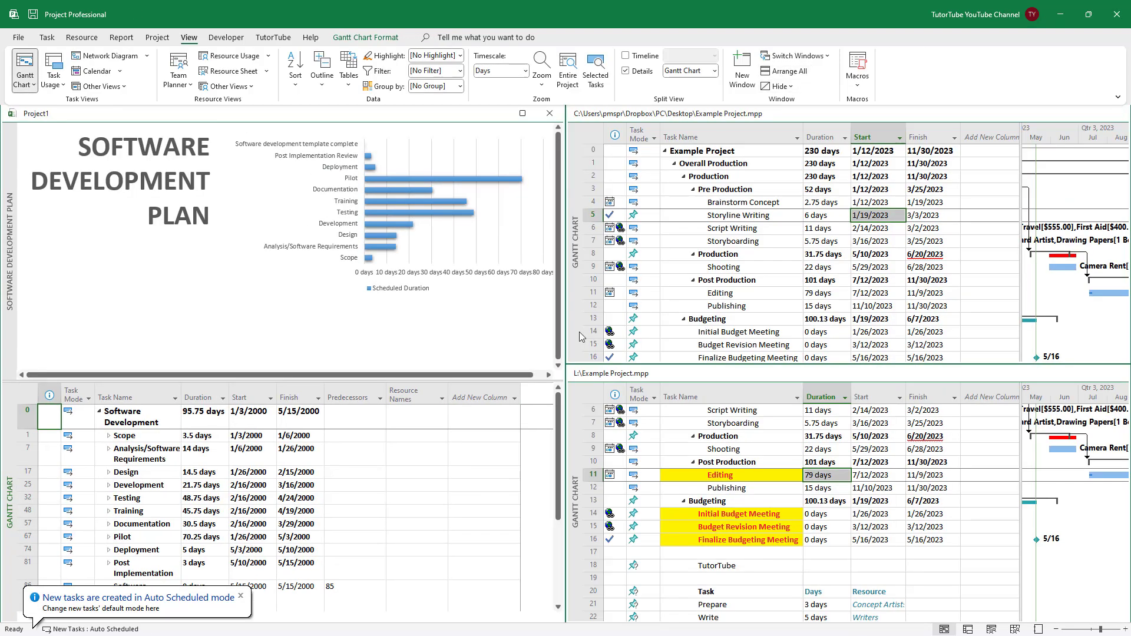
scroll(442, 469, "down", 3)
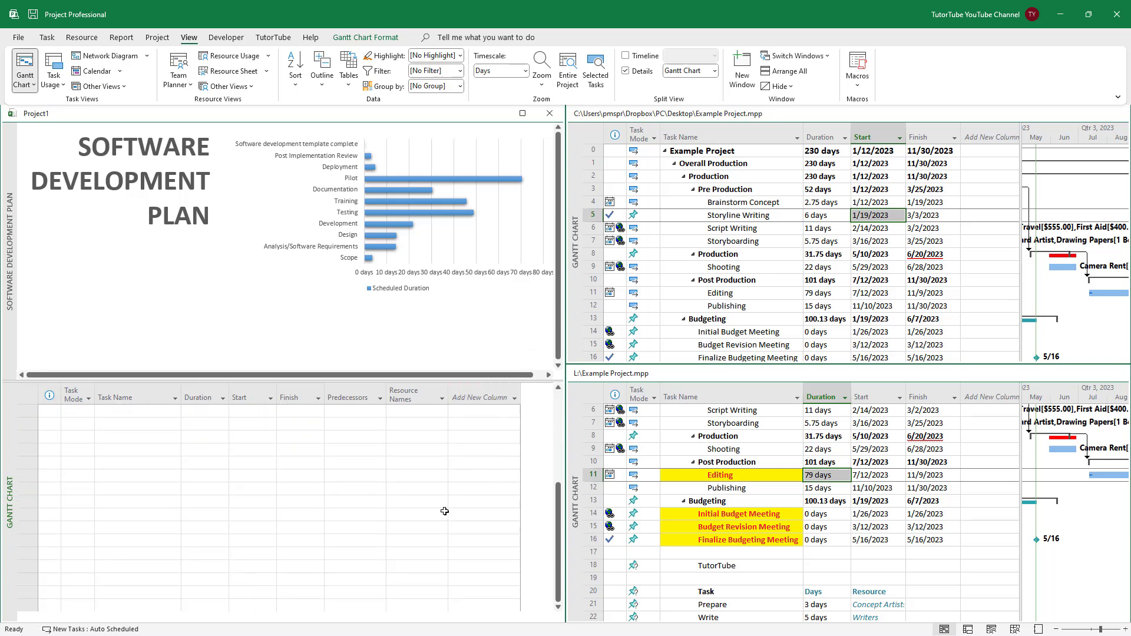
scroll(424, 469, "up", 3)
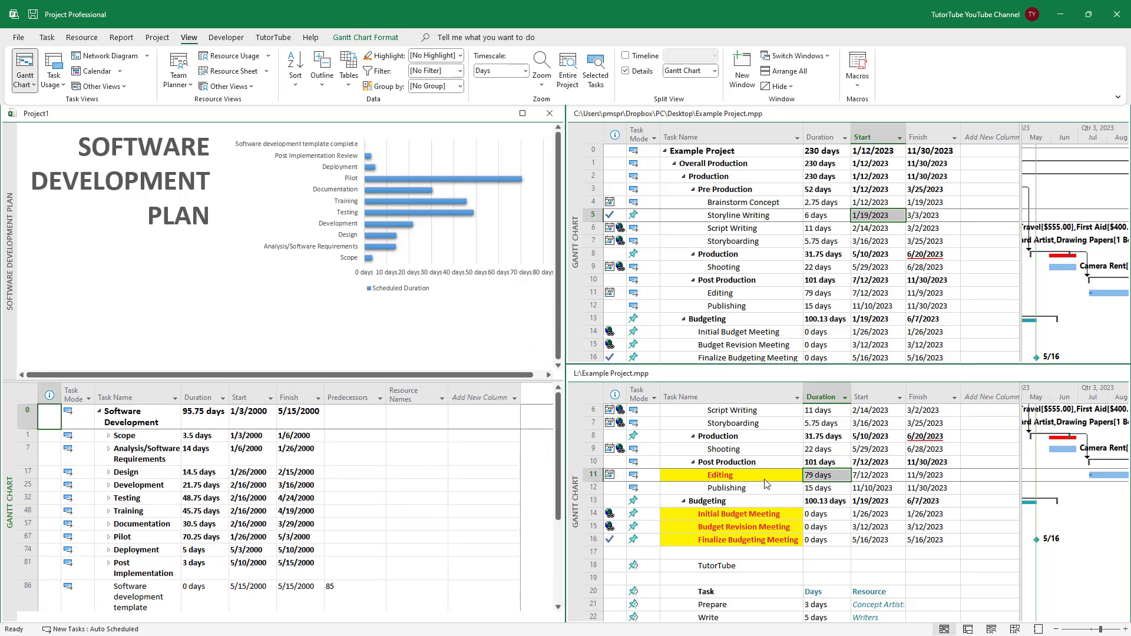
left_click(795, 280)
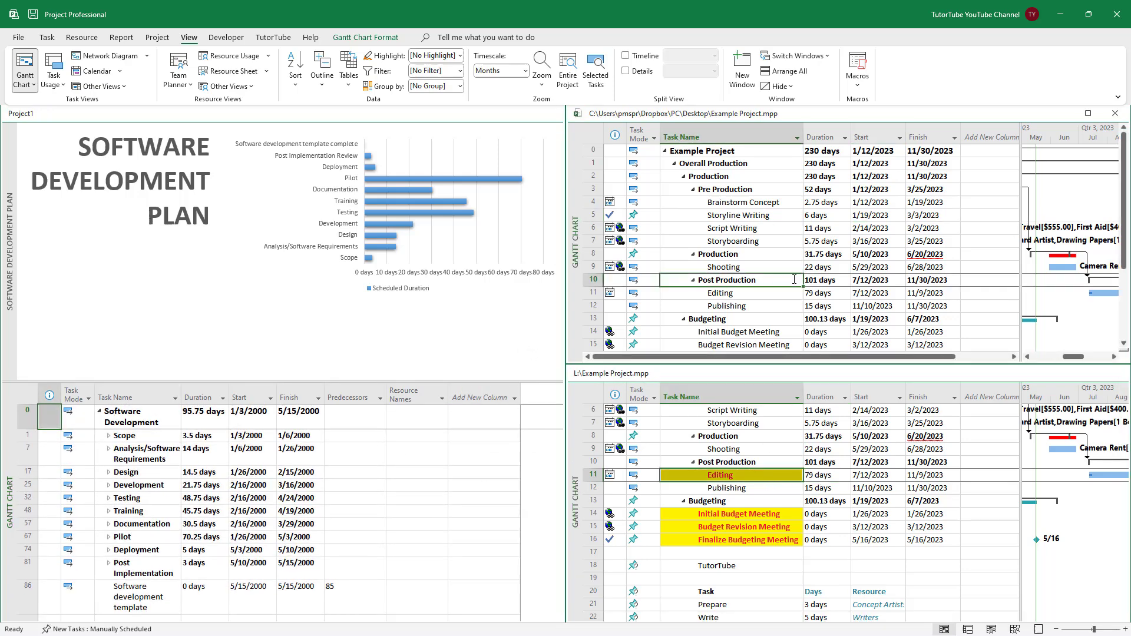
left_click(529, 150)
Step: Close Software Development Plan, tile the two Example Project windows, and drag them into a stack
left_click(551, 113)
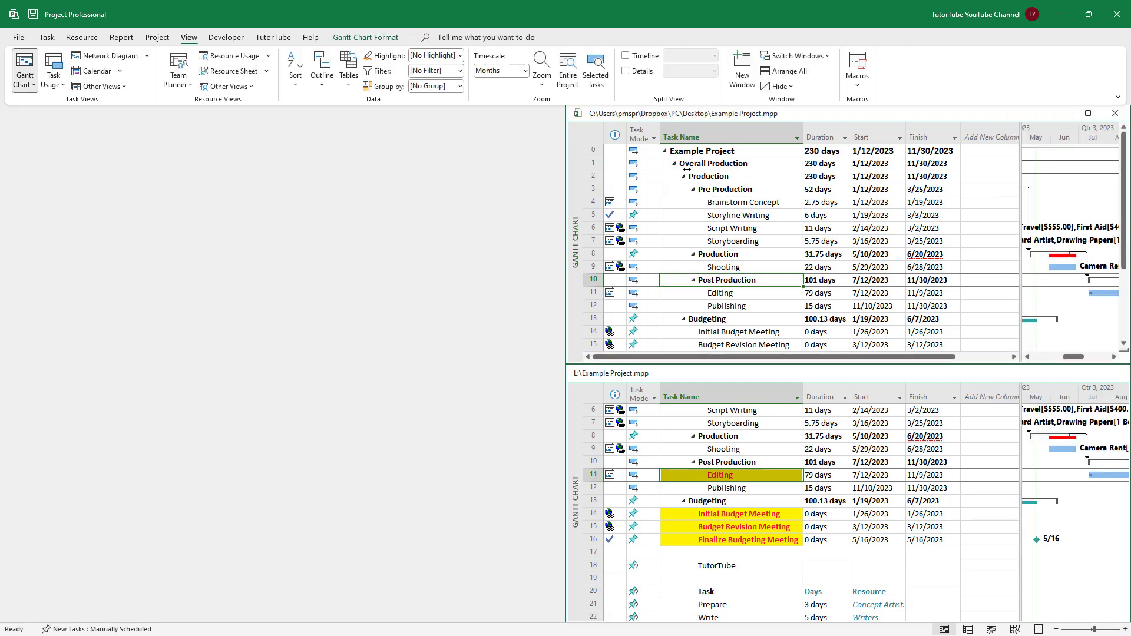
left_click(790, 71)
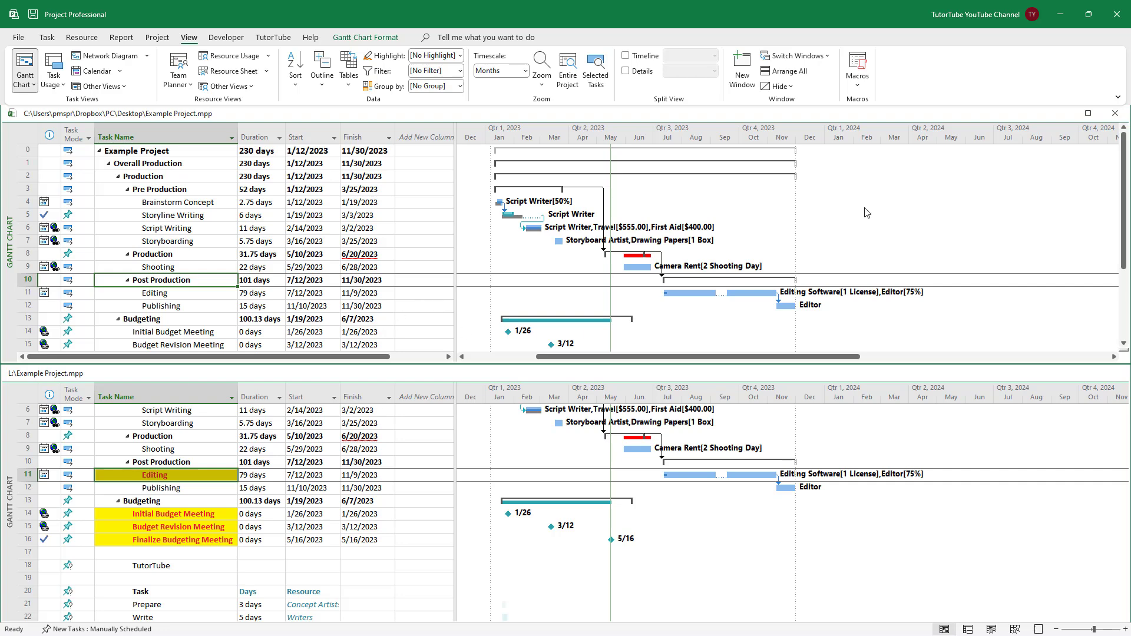
left_click_drag(1023, 111, 783, 184)
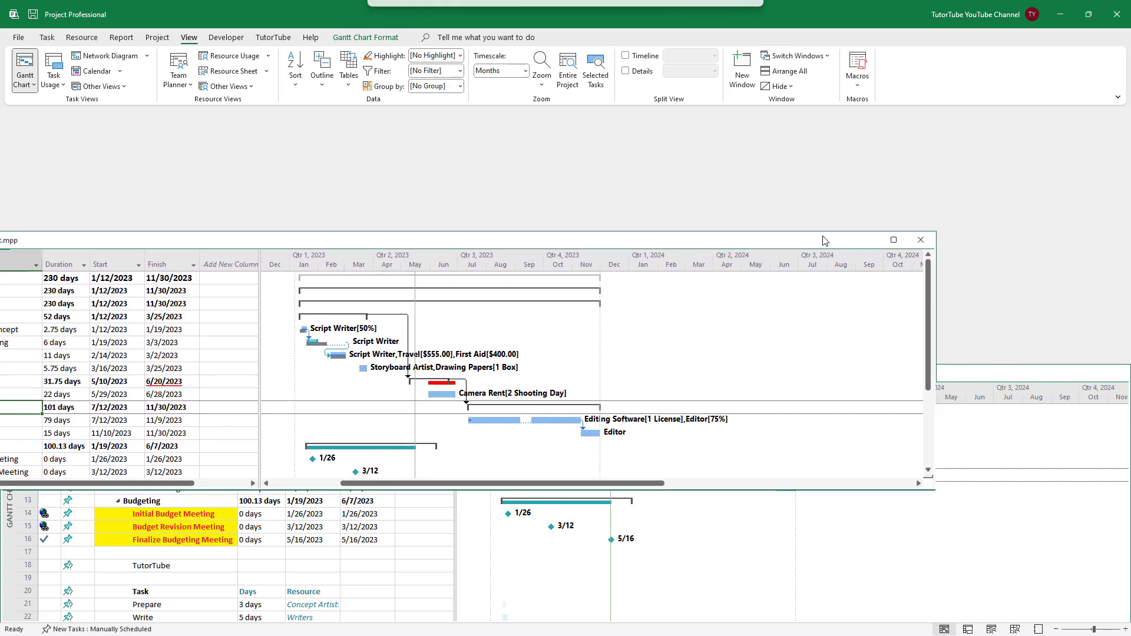
left_click_drag(938, 376, 796, 261)
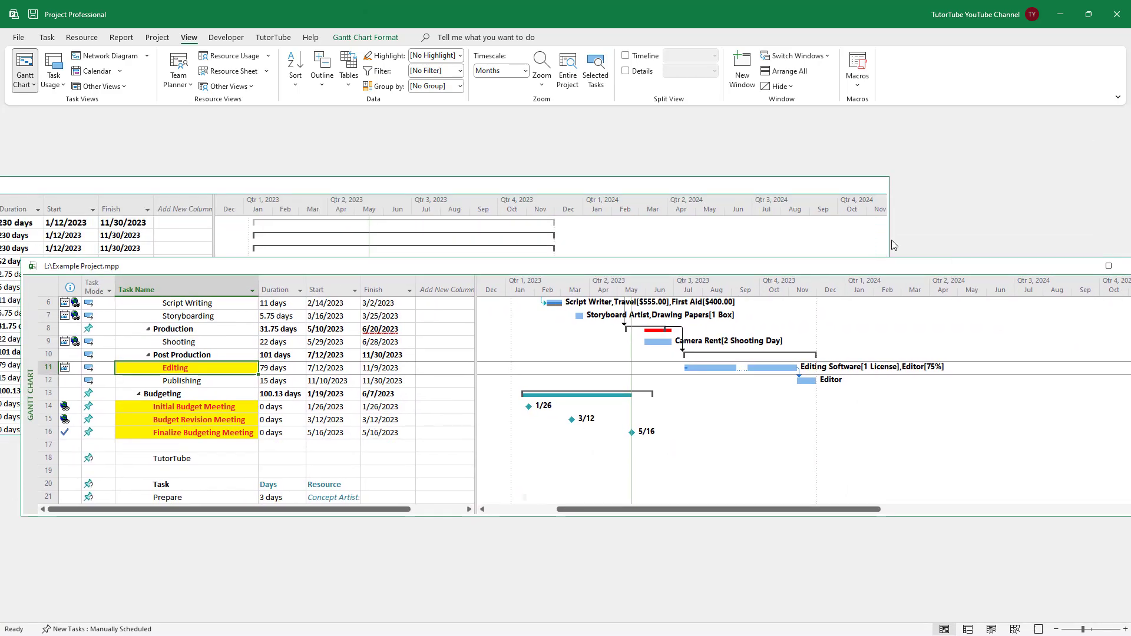
left_click_drag(779, 187, 938, 109)
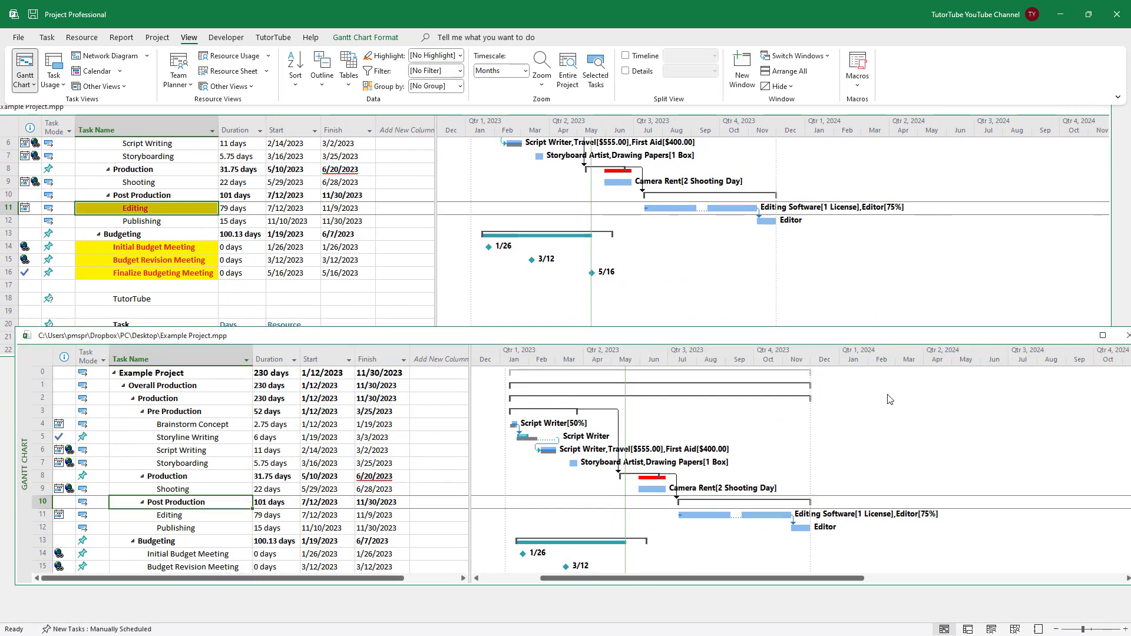
mouse_move(840, 391)
left_mouse_down()
mouse_move(1026, 394)
mouse_move(708, 399)
left_mouse_up()
left_click_drag(581, 345, 694, 368)
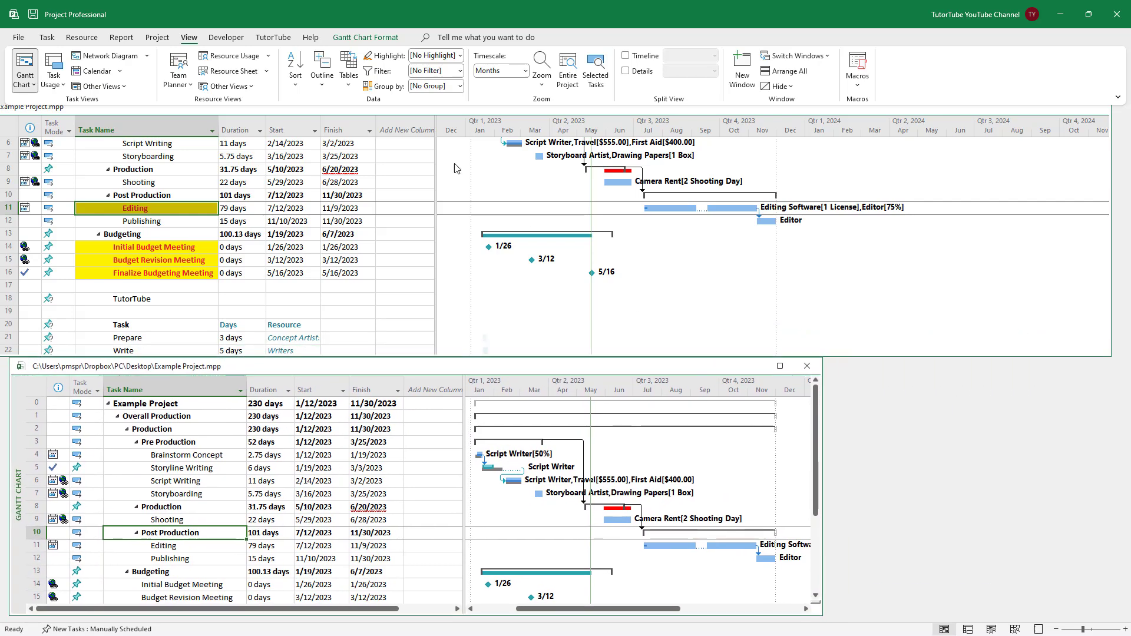
left_click(573, 266)
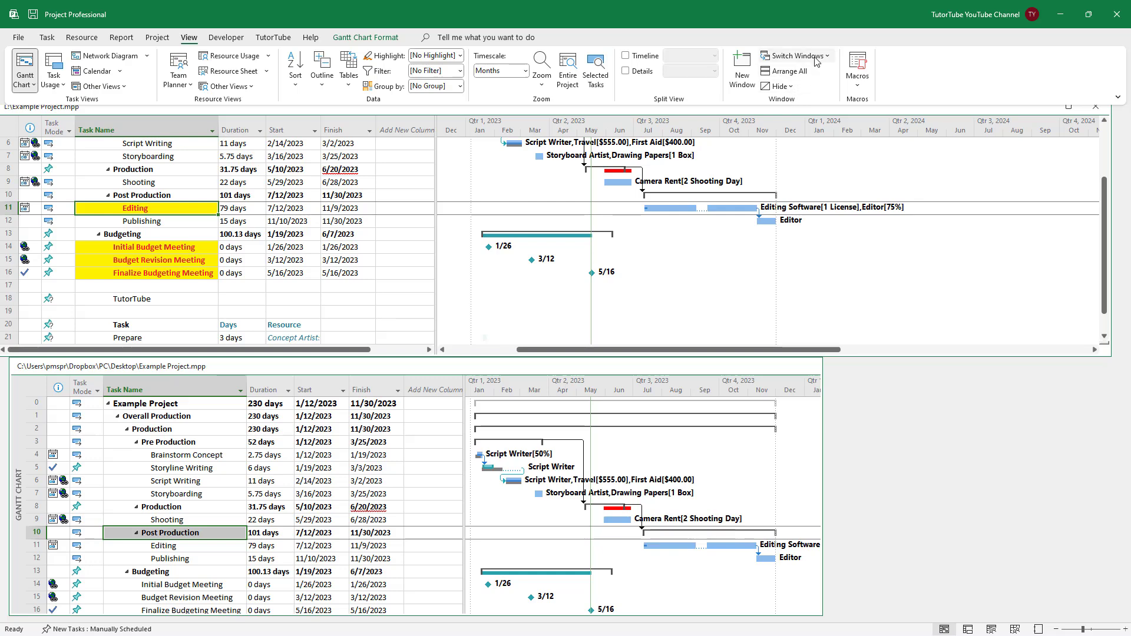
Step: Switch to the Desktop Example Project with Switch Windows and tile both windows
left_click(795, 55)
left_click(815, 72)
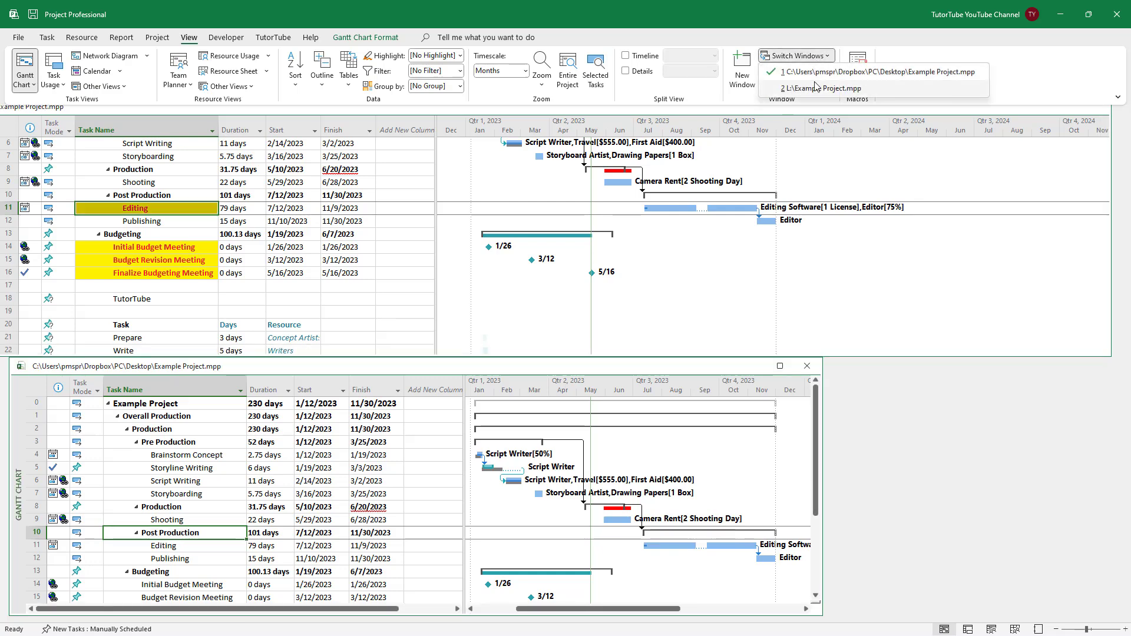
left_click(788, 71)
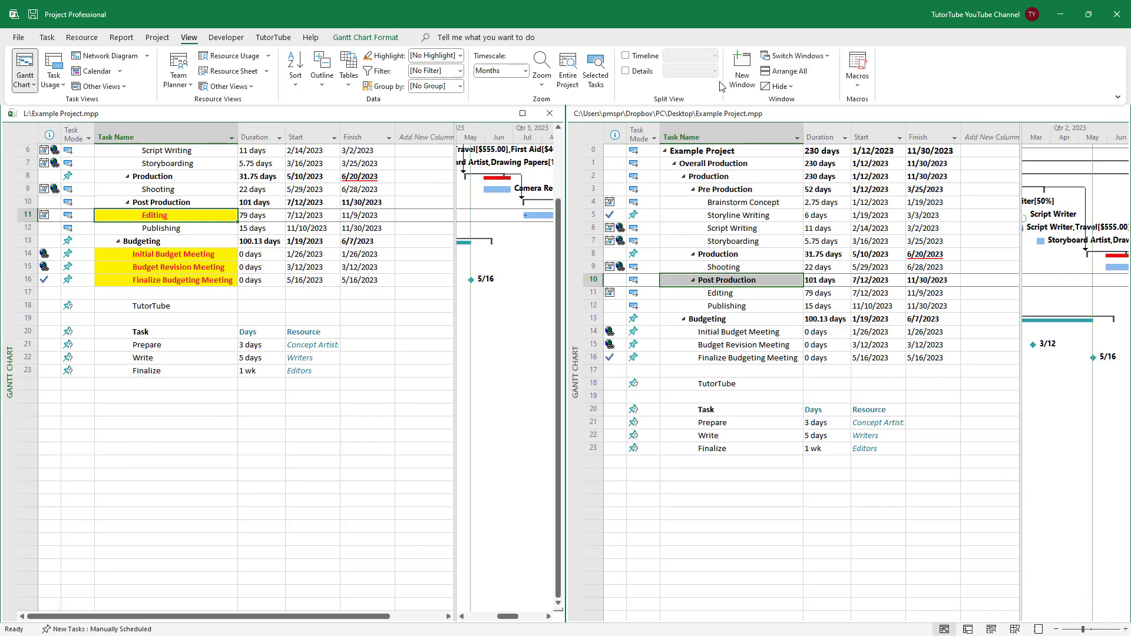
Step: Maximize the L: Example Project window, then switch to the Desktop copy
left_click(523, 114)
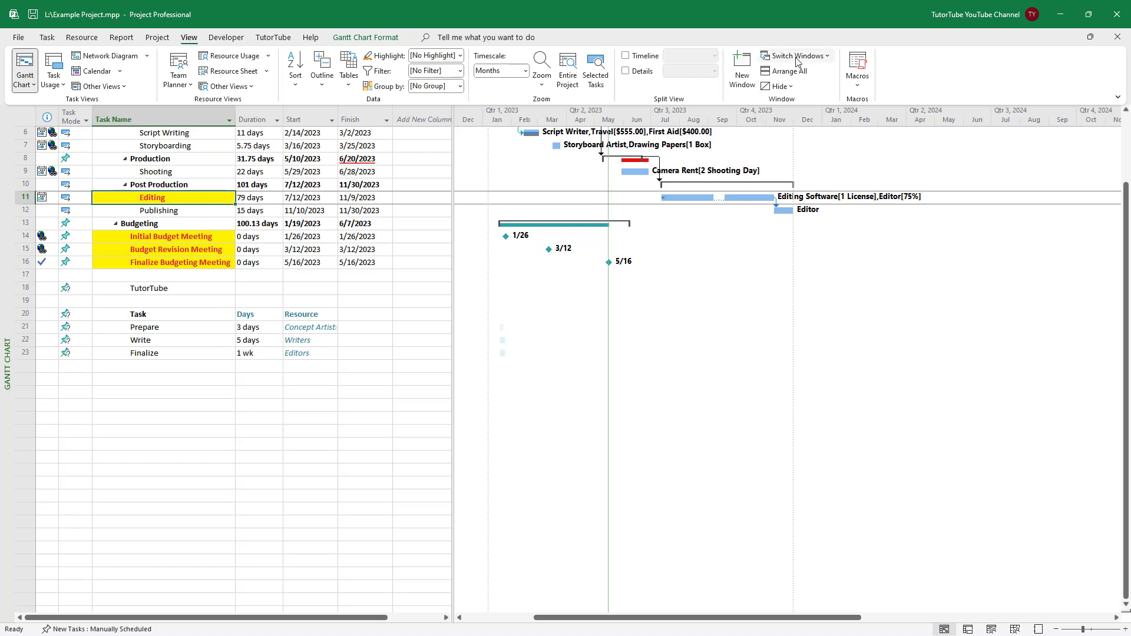
left_click(799, 55)
left_click(796, 78)
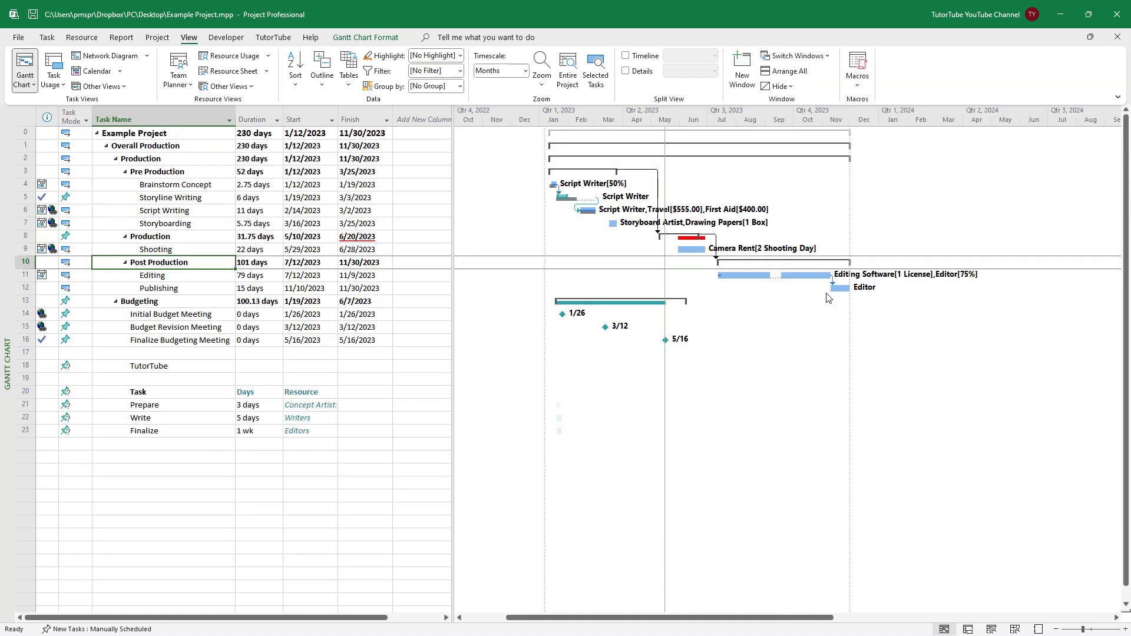